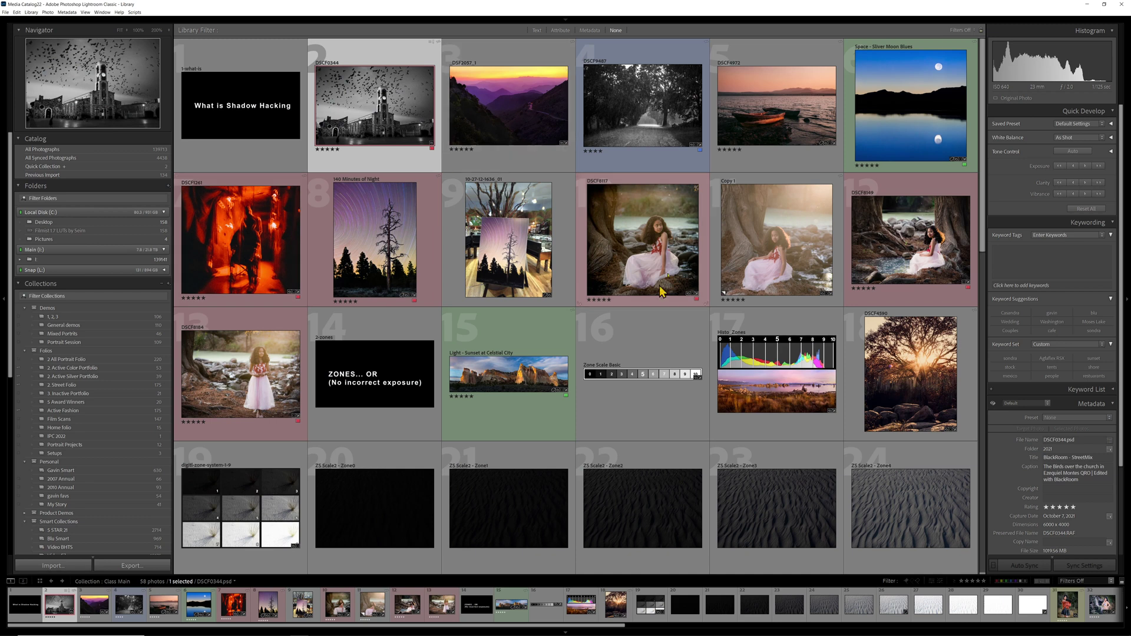
Start a new catalog from the File menu and move its dialog to the left.
{"action": "left_click", "coordinate": [651, 270]}
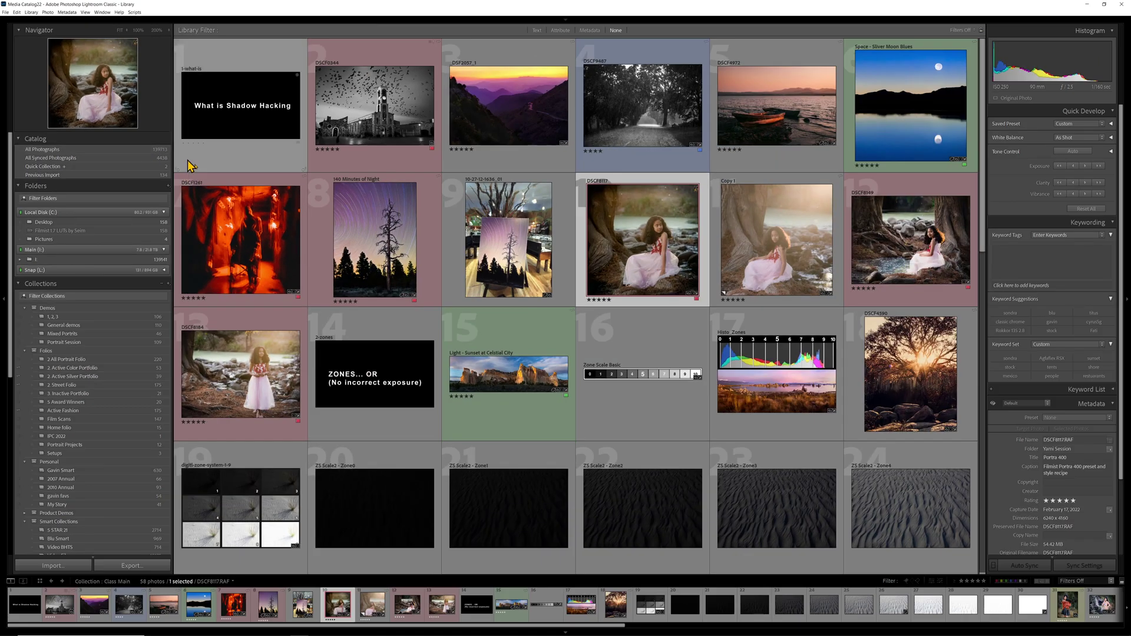
{"action": "left_click", "coordinate": [7, 13]}
{"action": "mouse_move", "coordinate": [57, 149]}
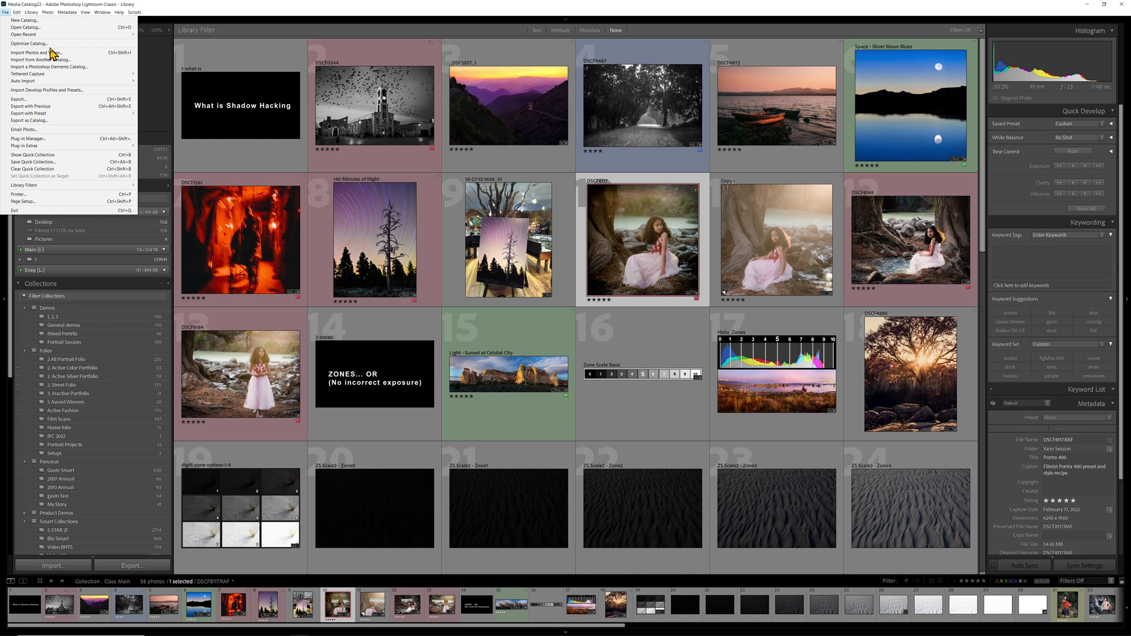
{"action": "left_click", "coordinate": [54, 21]}
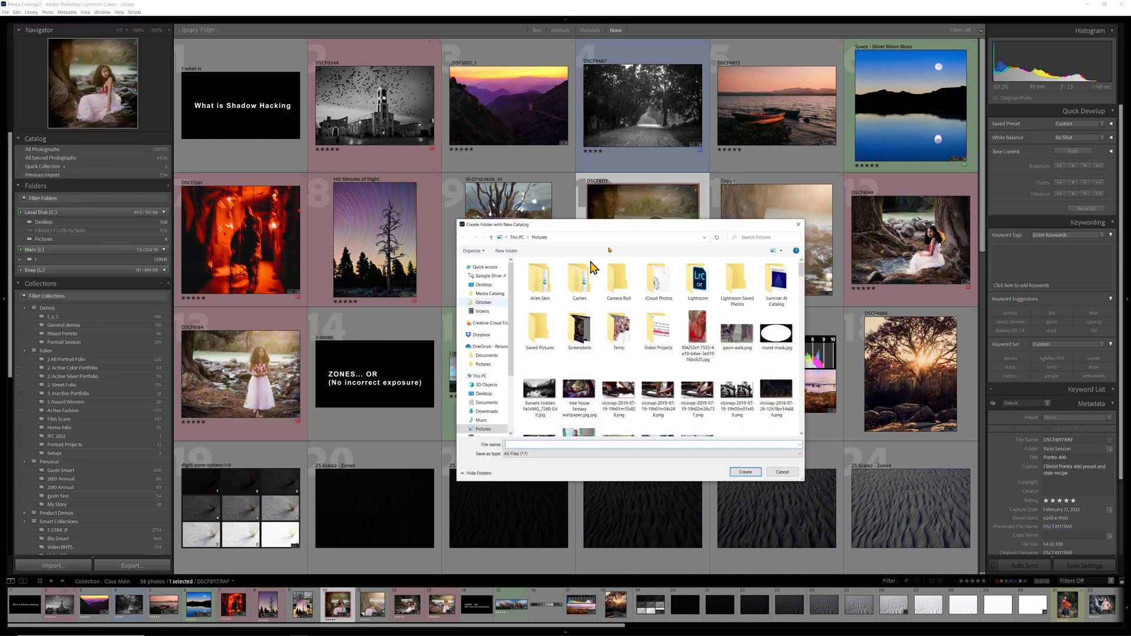
{"action": "left_click_drag", "start_coordinate": [586, 229], "coordinate": [278, 244]}
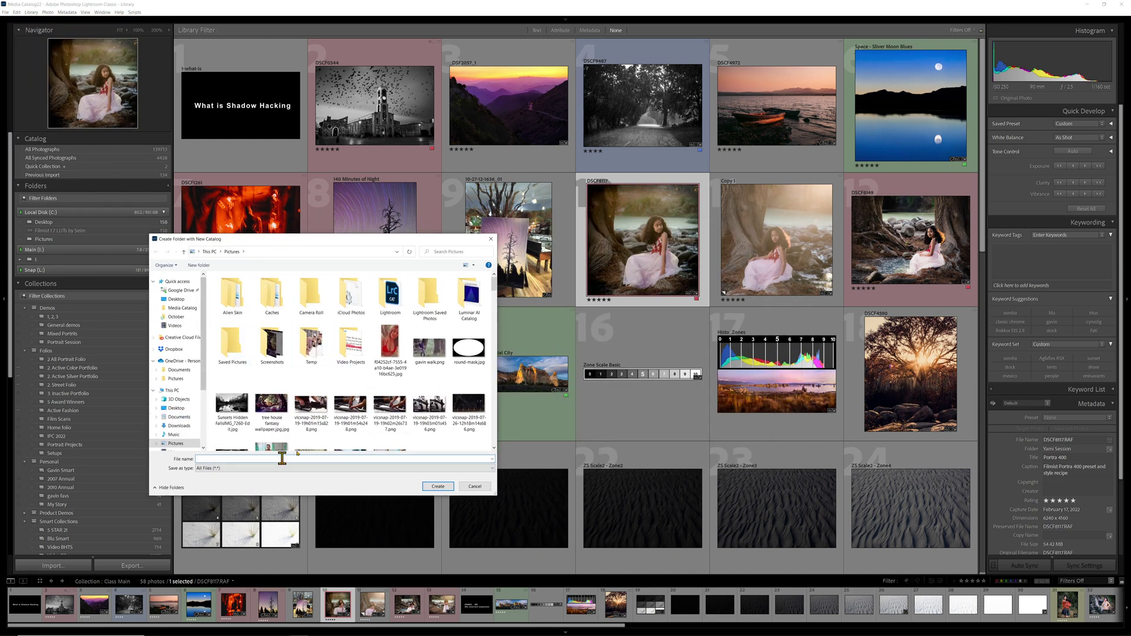
{"action": "scroll", "coordinate": [183, 434], "scroll_direction": "down", "scroll_amount": 2}
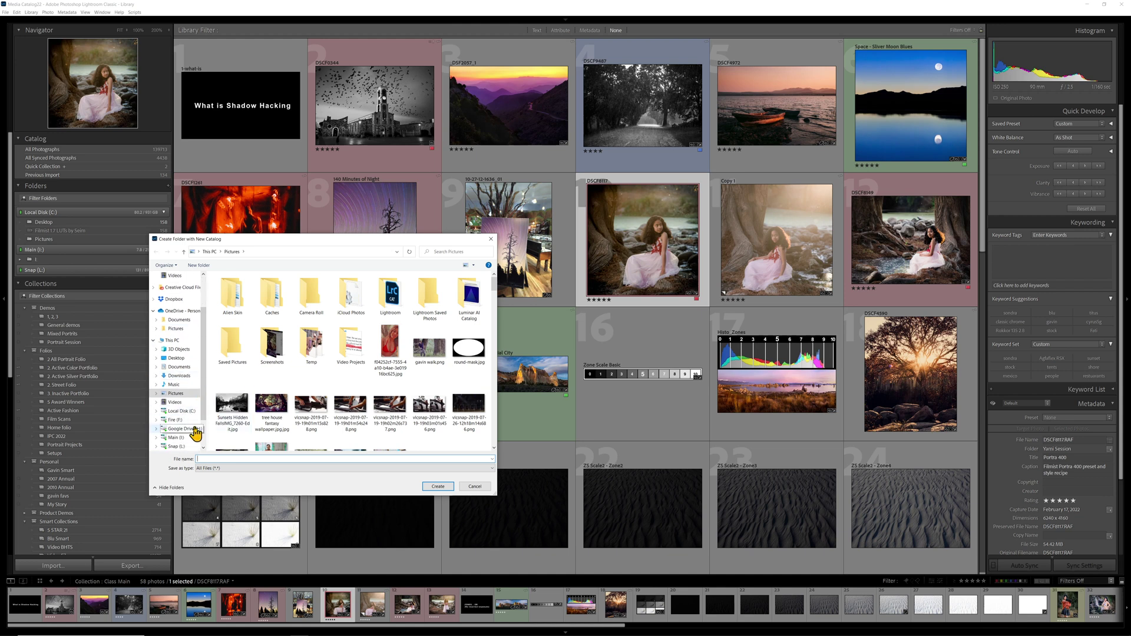
Create a 'New Catalog 1' folder on the Snap (L:) drive and open it.
{"action": "left_click", "coordinate": [177, 446]}
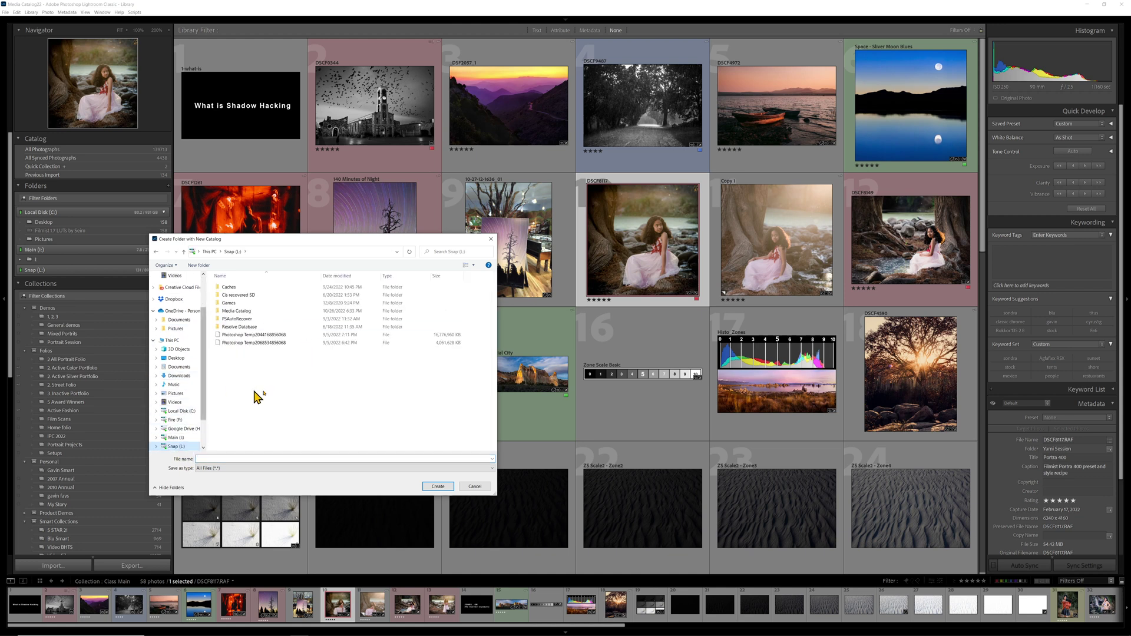
{"action": "right_click", "coordinate": [242, 403]}
{"action": "mouse_move", "coordinate": [218, 501]}
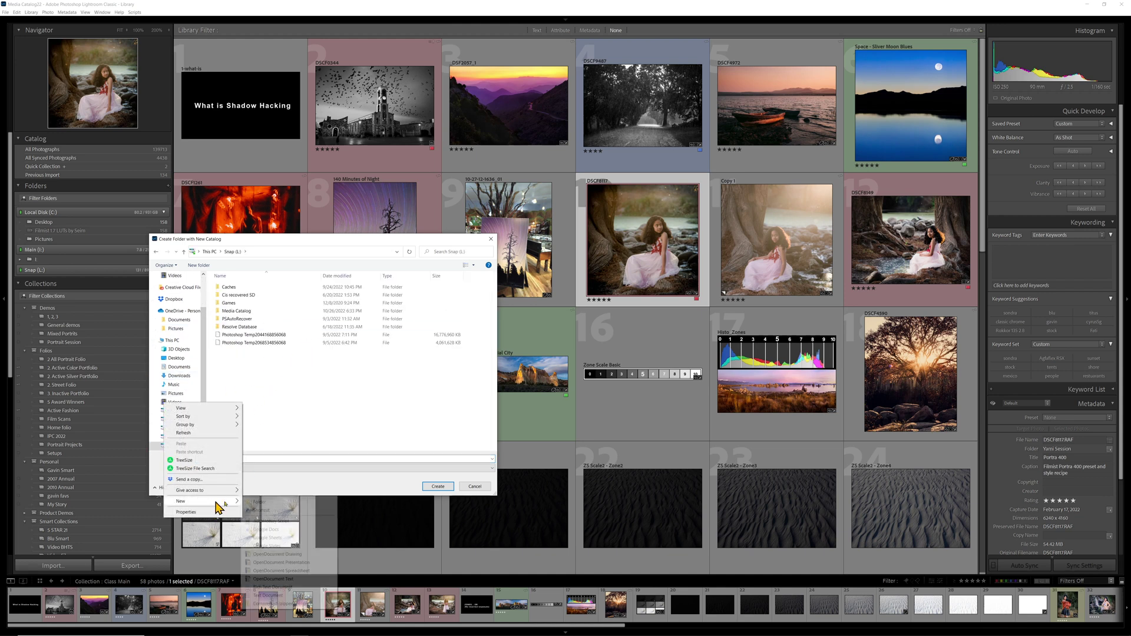
{"action": "left_click", "coordinate": [259, 502]}
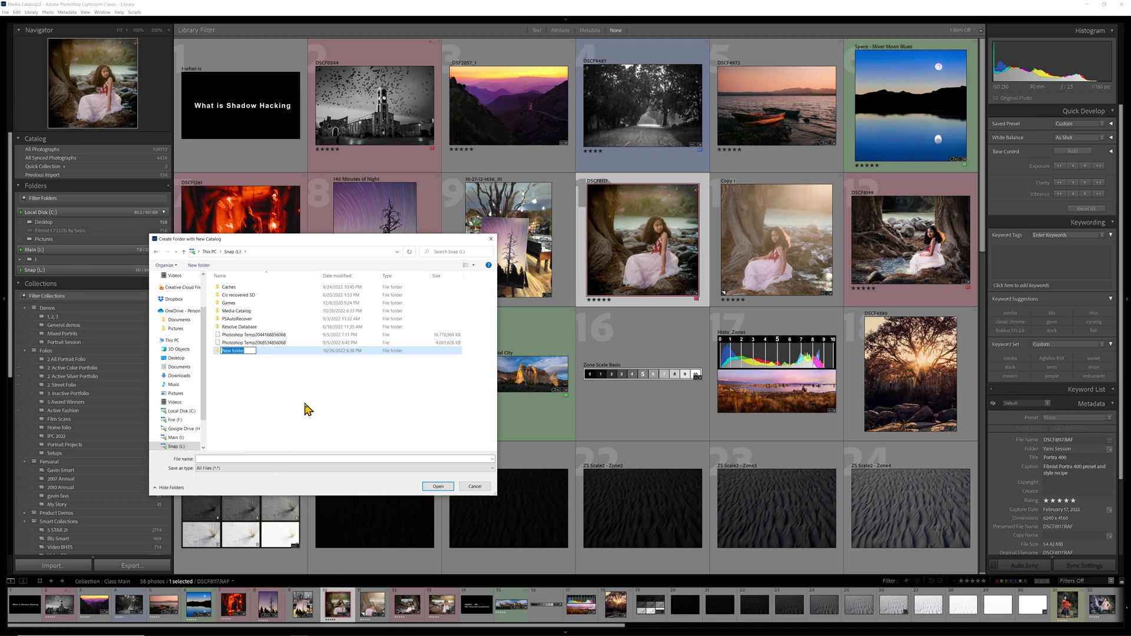
{"action": "type", "text": "New Catalog 1"}
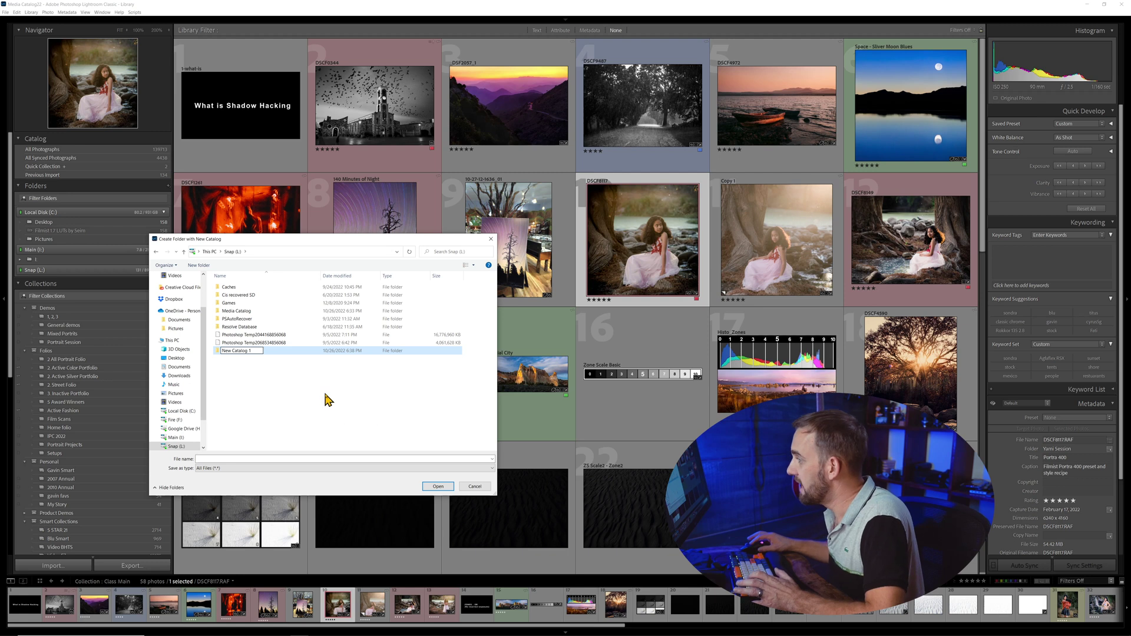
{"action": "key", "text": "Return"}
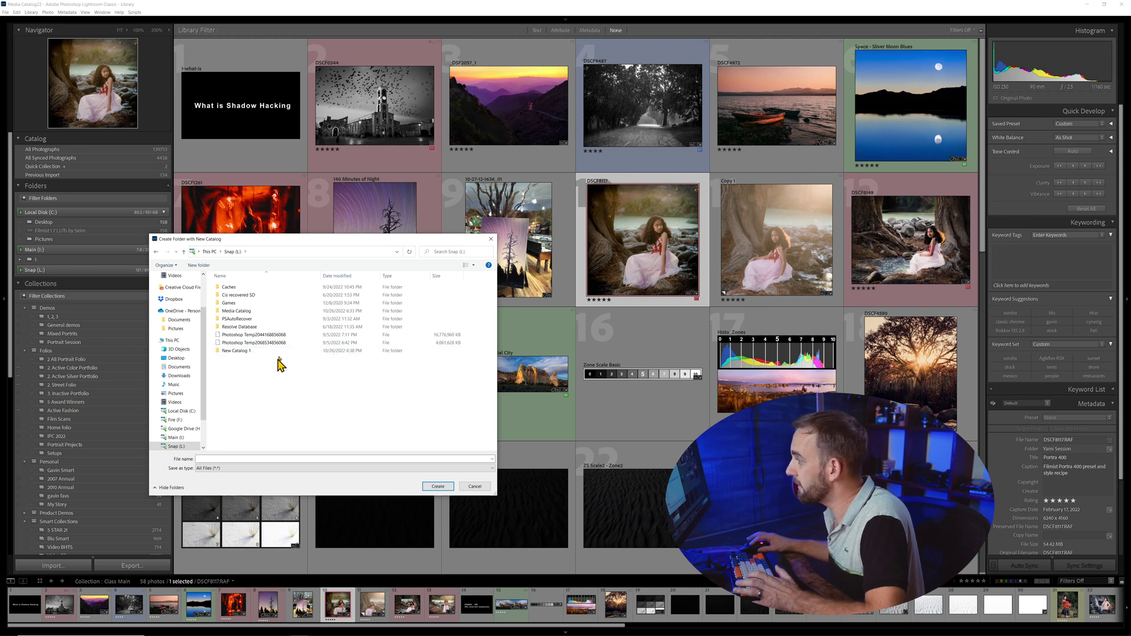
{"action": "double_click", "coordinate": [242, 353]}
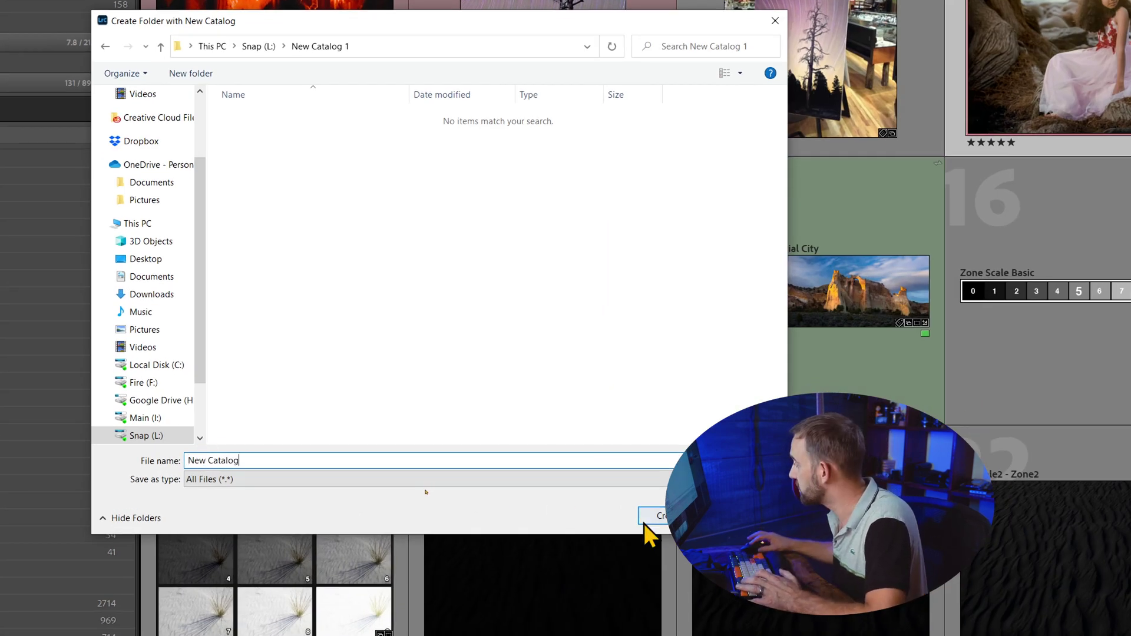
Create the new catalog and skip backing up the old one.
{"action": "key", "text": "Return"}
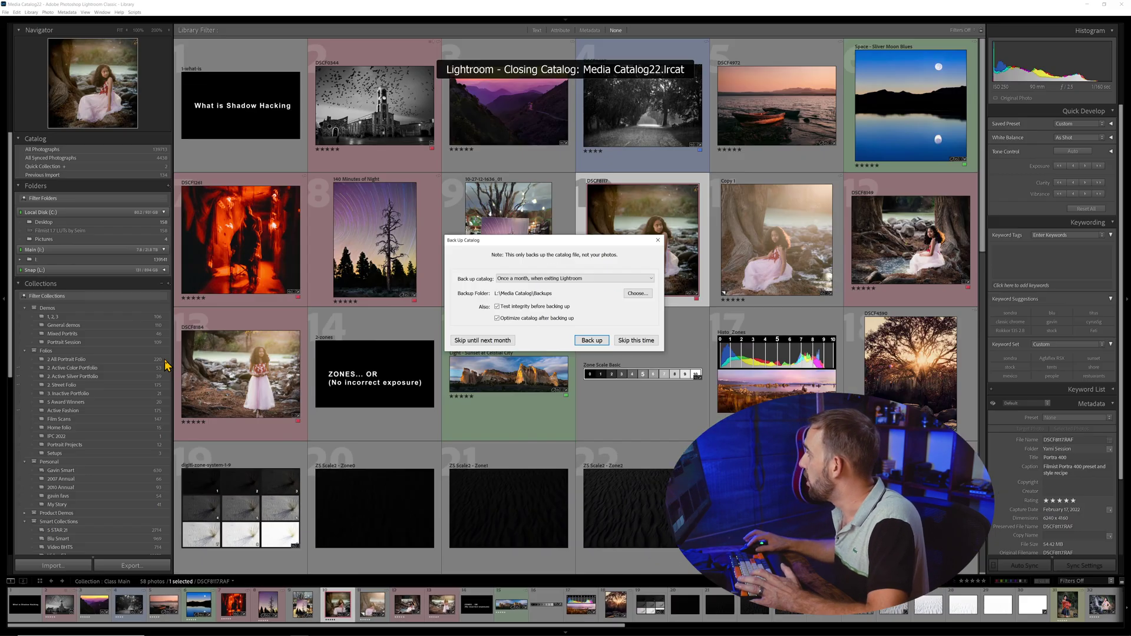
{"action": "left_click", "coordinate": [628, 339]}
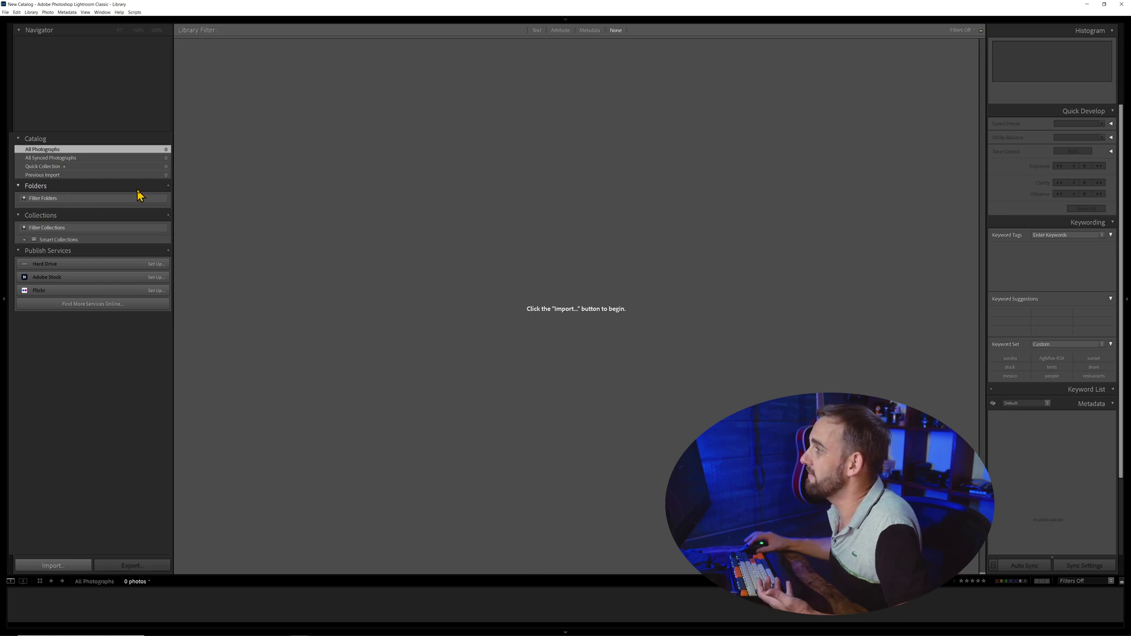
{"action": "left_click", "coordinate": [183, 188]}
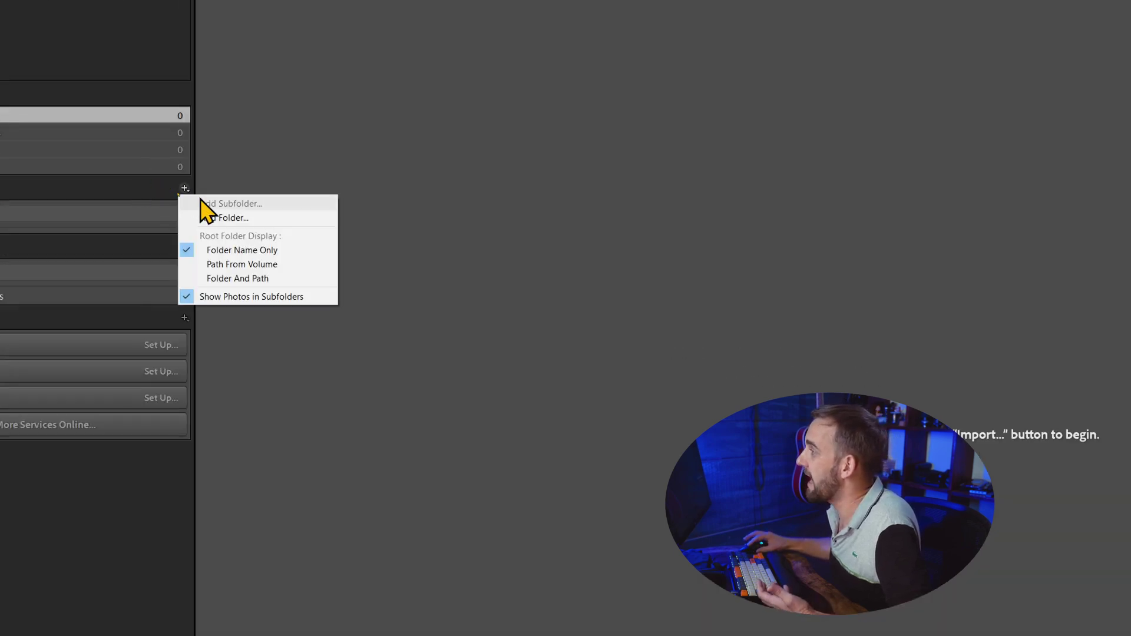
{"action": "left_click", "coordinate": [231, 217]}
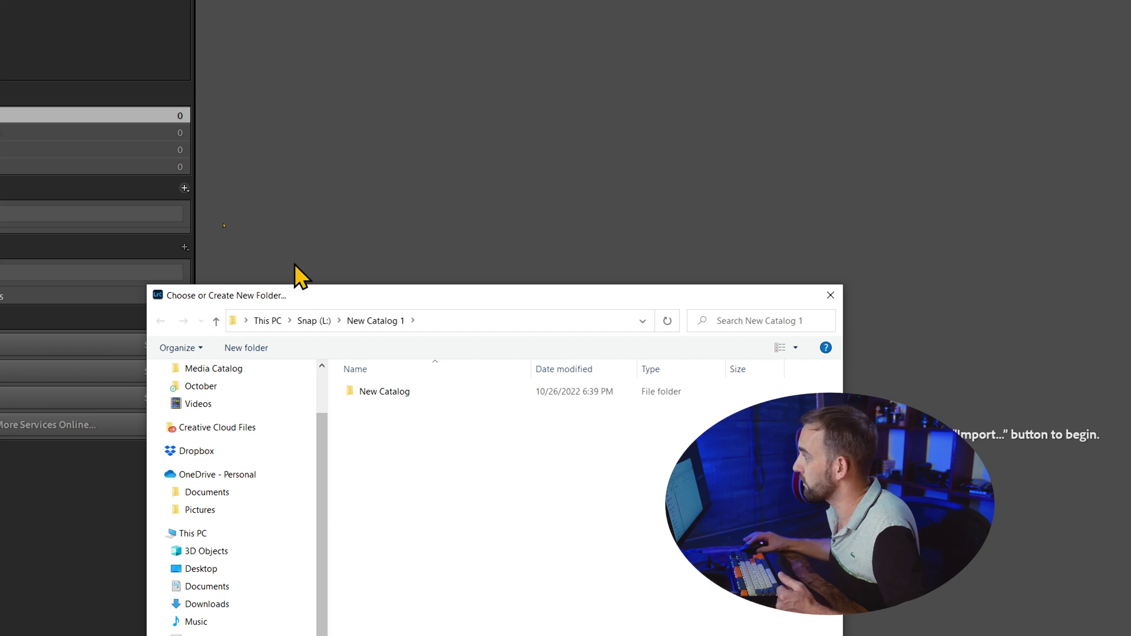
{"action": "left_click", "coordinate": [201, 569]}
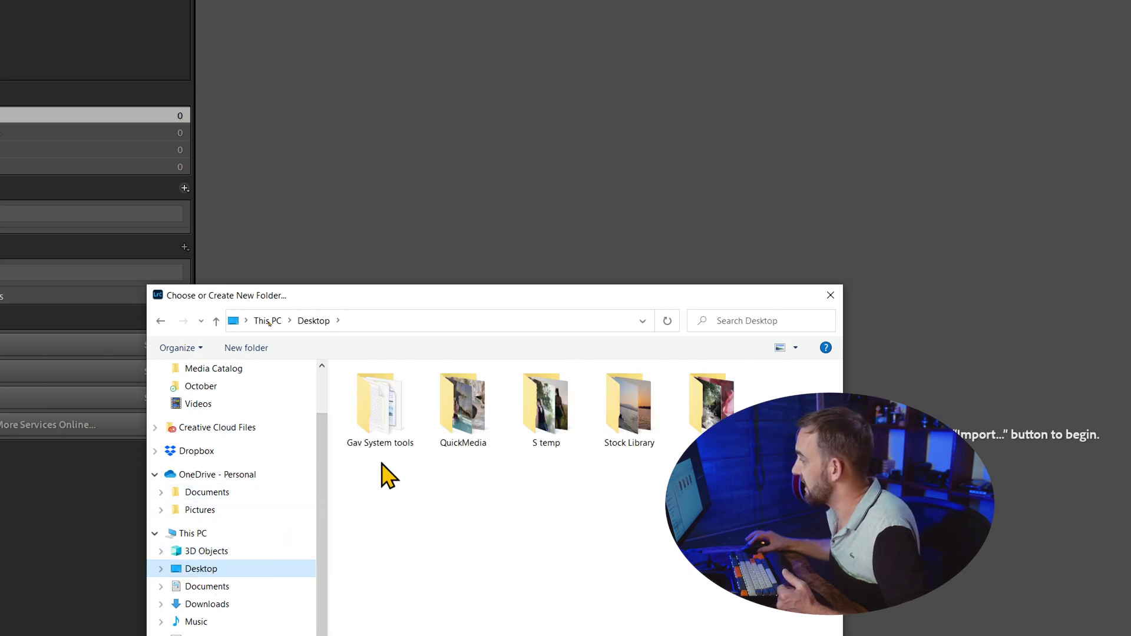
{"action": "left_click", "coordinate": [683, 419]}
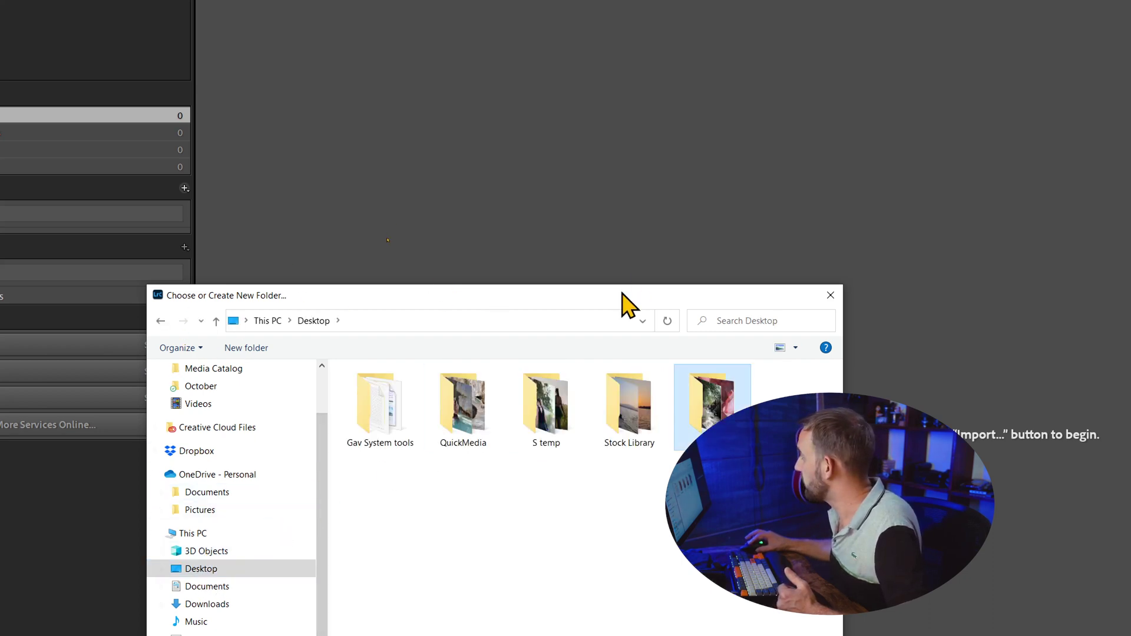
{"action": "left_click_drag", "start_coordinate": [629, 305], "coordinate": [572, 44]}
{"action": "left_click", "coordinate": [658, 473]}
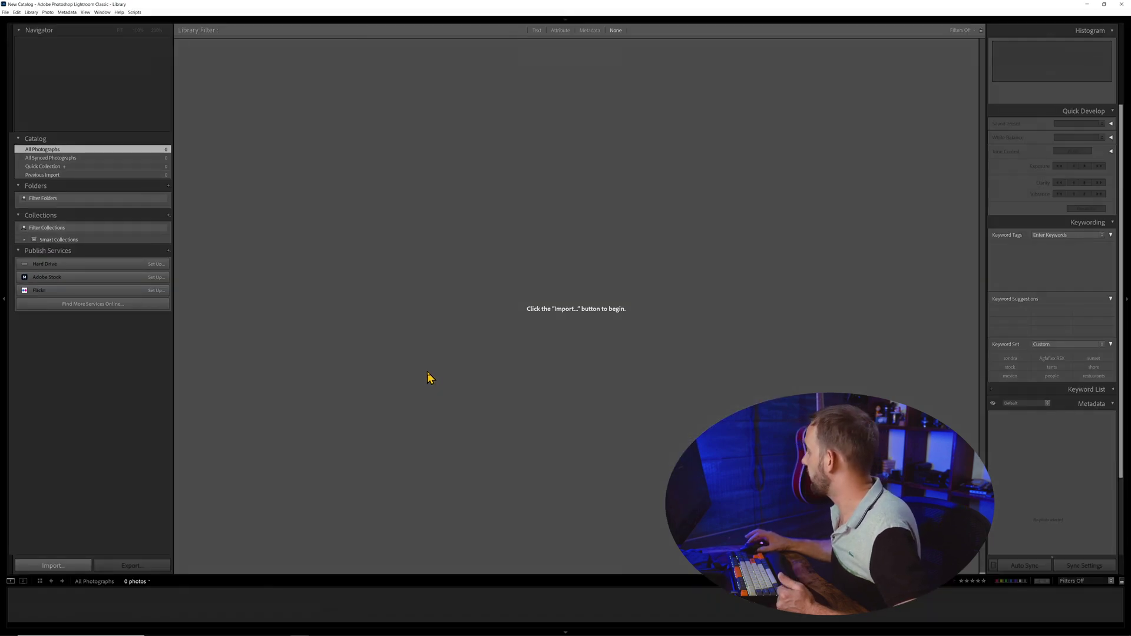
{"action": "key", "text": "ctrl+shift+i"}
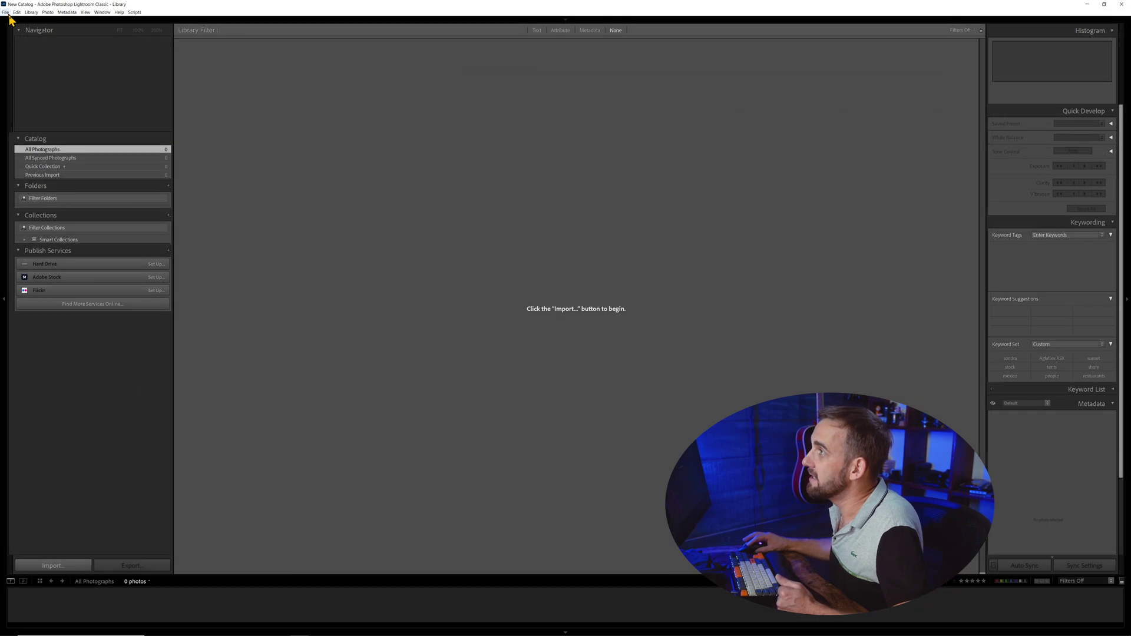
Begin an import from the Test files folder using Add, without copying photos.
{"action": "left_click", "coordinate": [5, 12]}
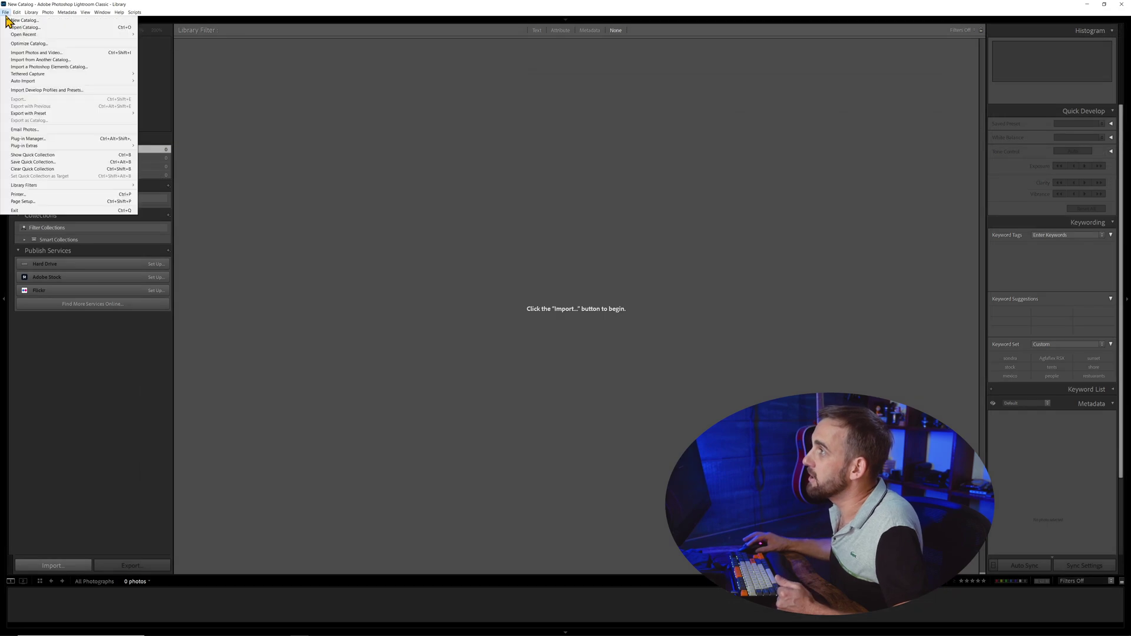
{"action": "left_click", "coordinate": [25, 53]}
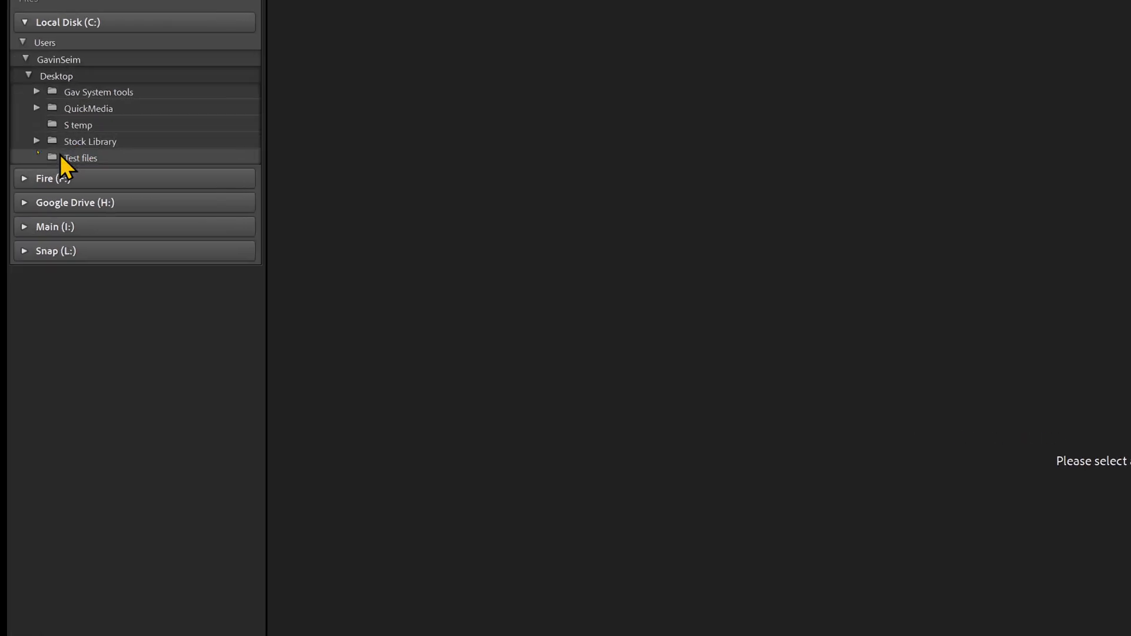
{"action": "left_click", "coordinate": [62, 158]}
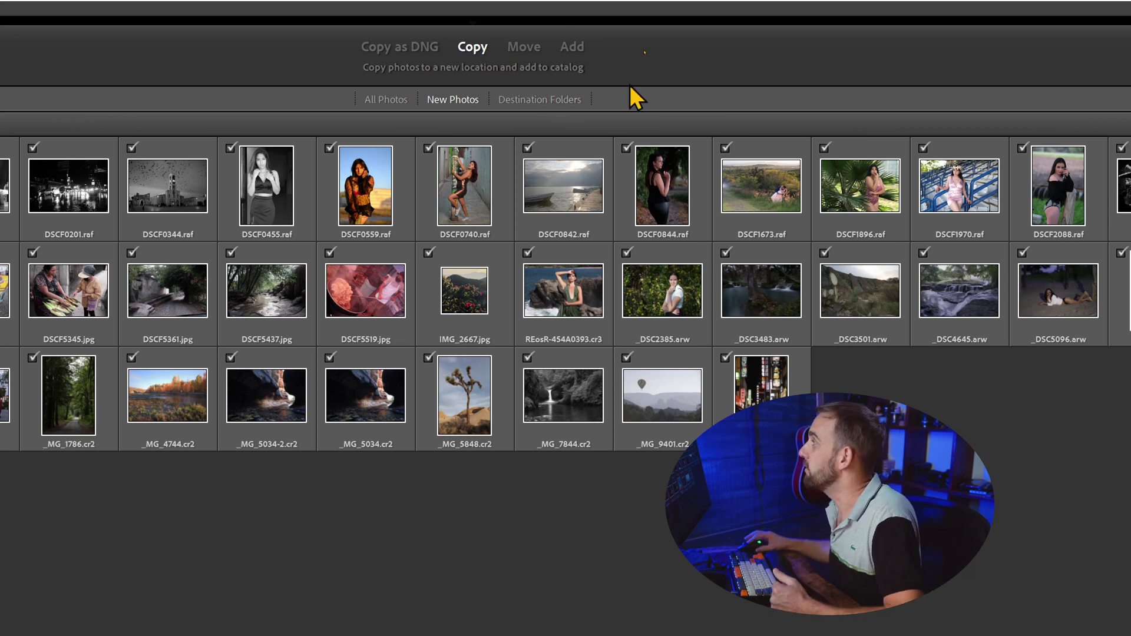
{"action": "left_click", "coordinate": [570, 53]}
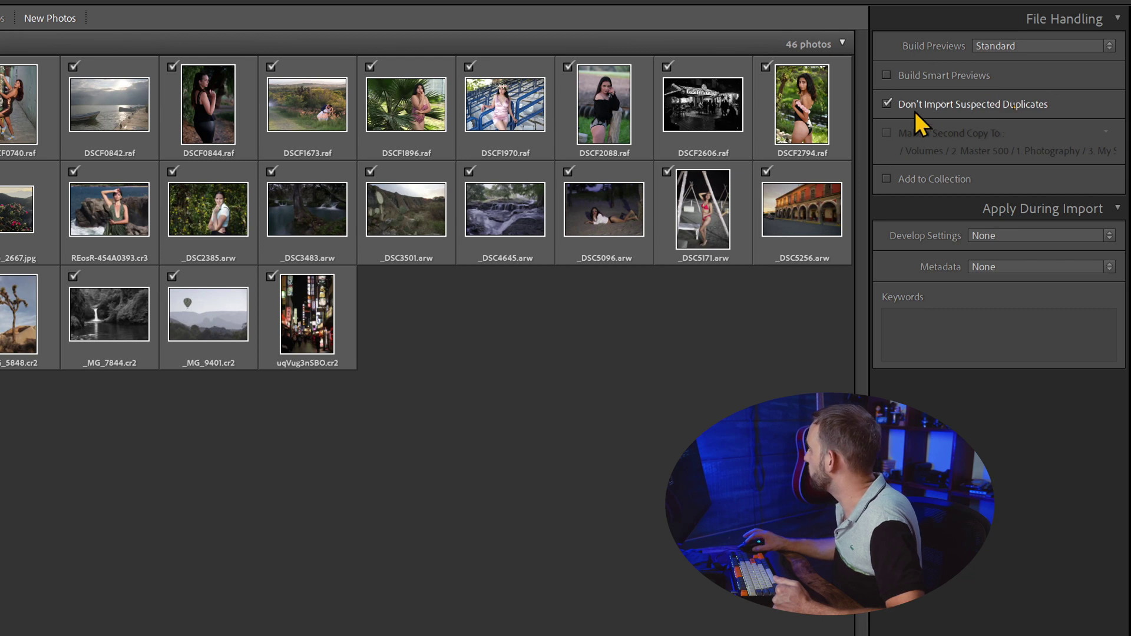
Set Develop Settings to None, check all 46 photos, and import them.
{"action": "left_click", "coordinate": [1040, 233]}
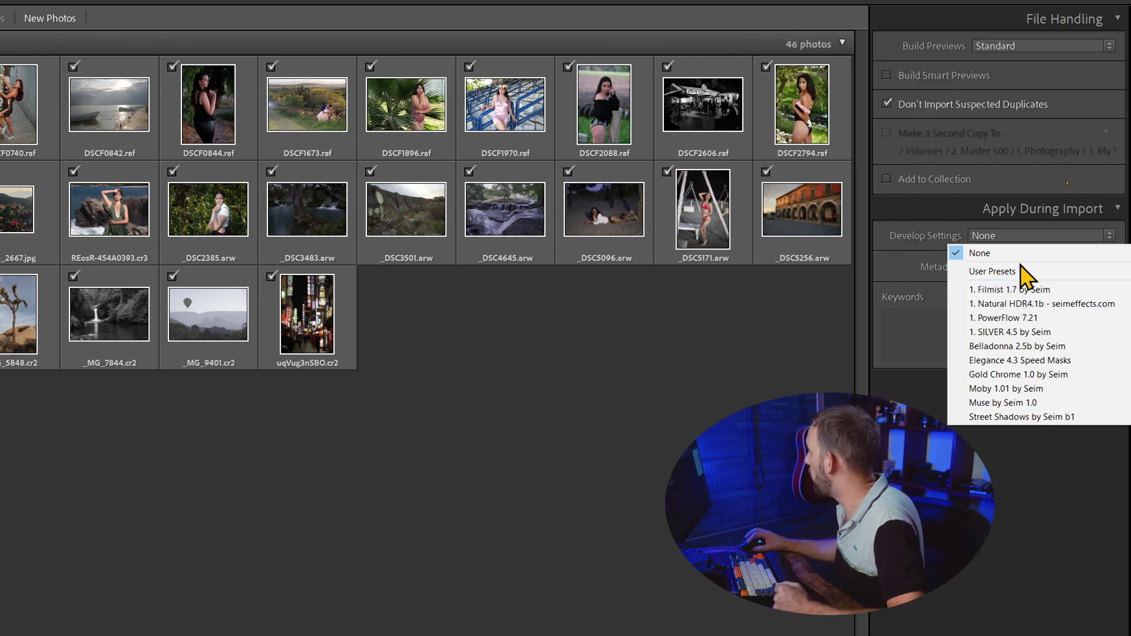
{"action": "mouse_move", "coordinate": [1025, 289]}
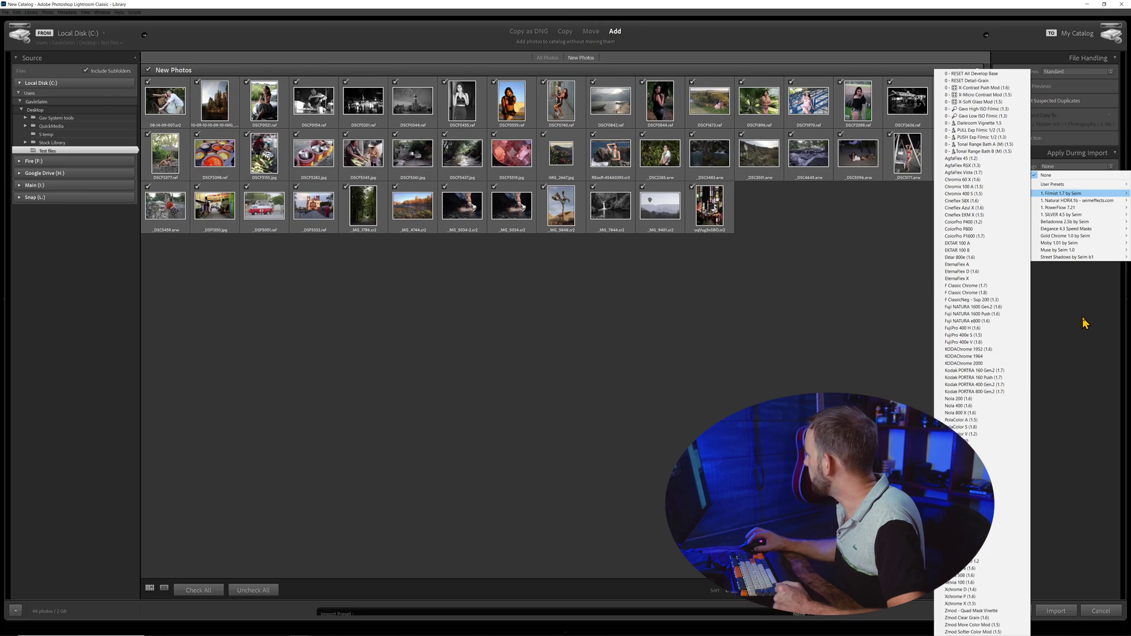
{"action": "left_click", "coordinate": [1042, 504]}
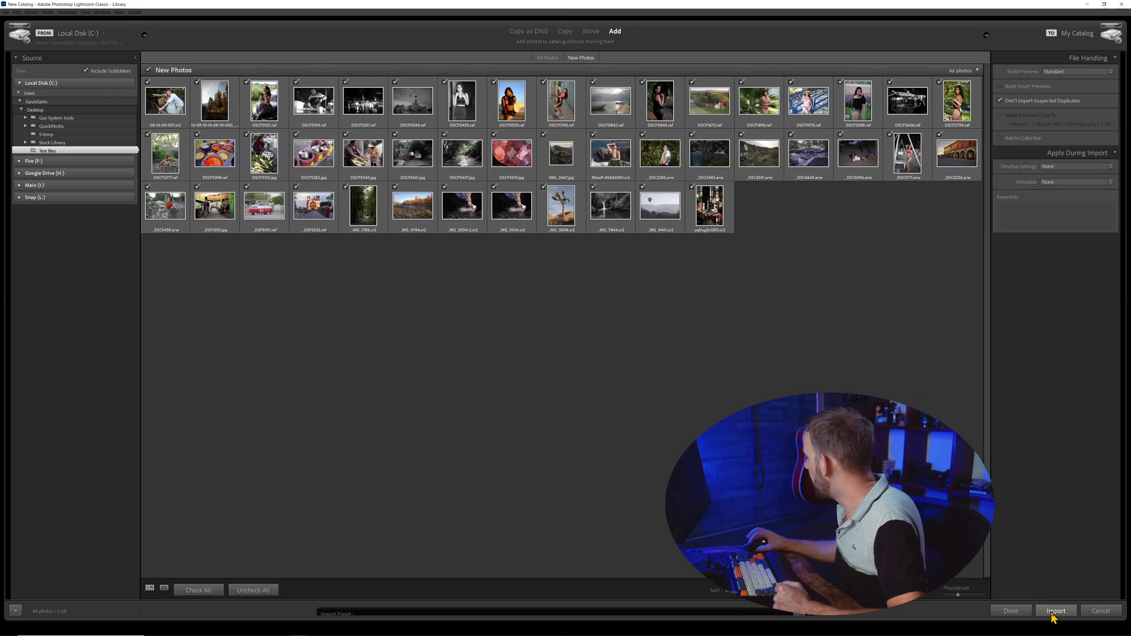
{"action": "left_click", "coordinate": [256, 591]}
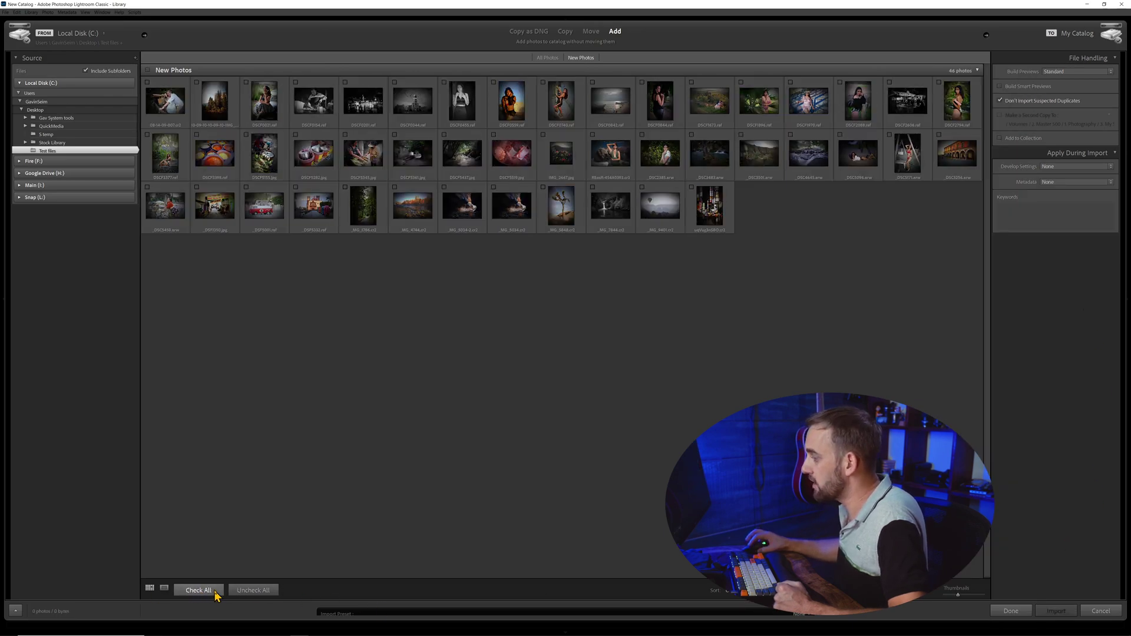
{"action": "left_click", "coordinate": [200, 590]}
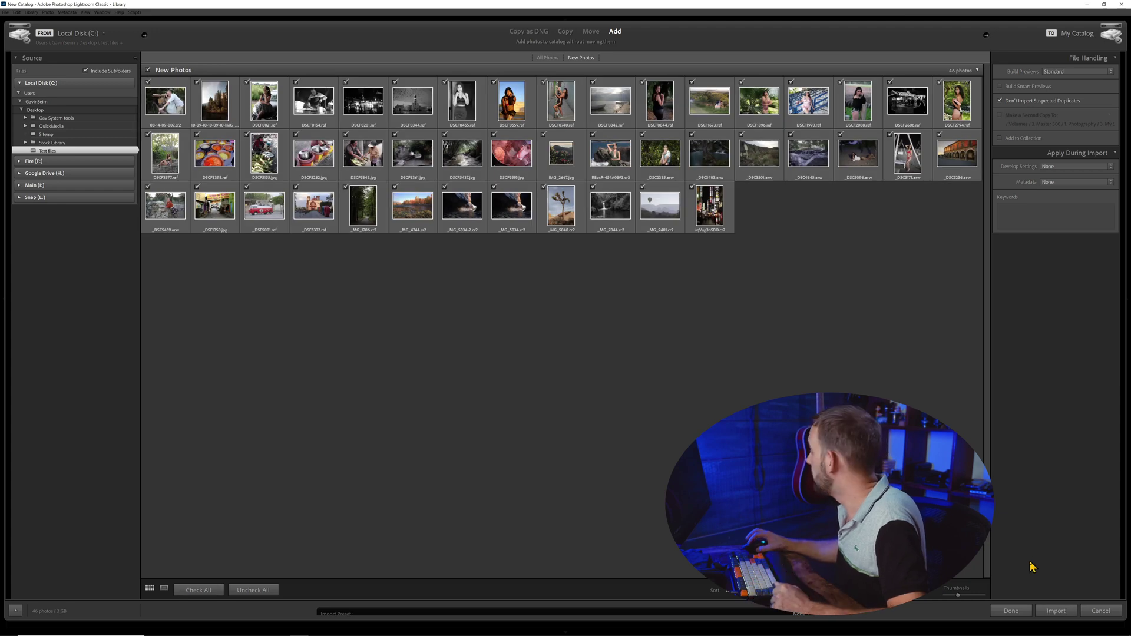
{"action": "left_click", "coordinate": [1056, 611]}
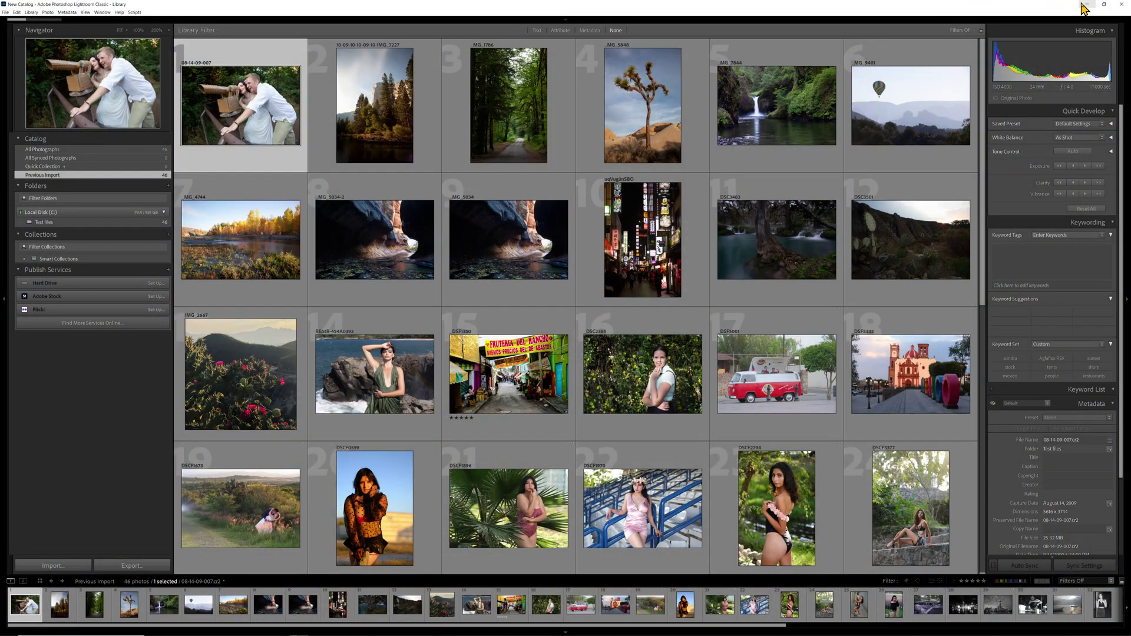
Minimize Lightroom Classic to show the desktop.
{"action": "left_click", "coordinate": [1082, 5]}
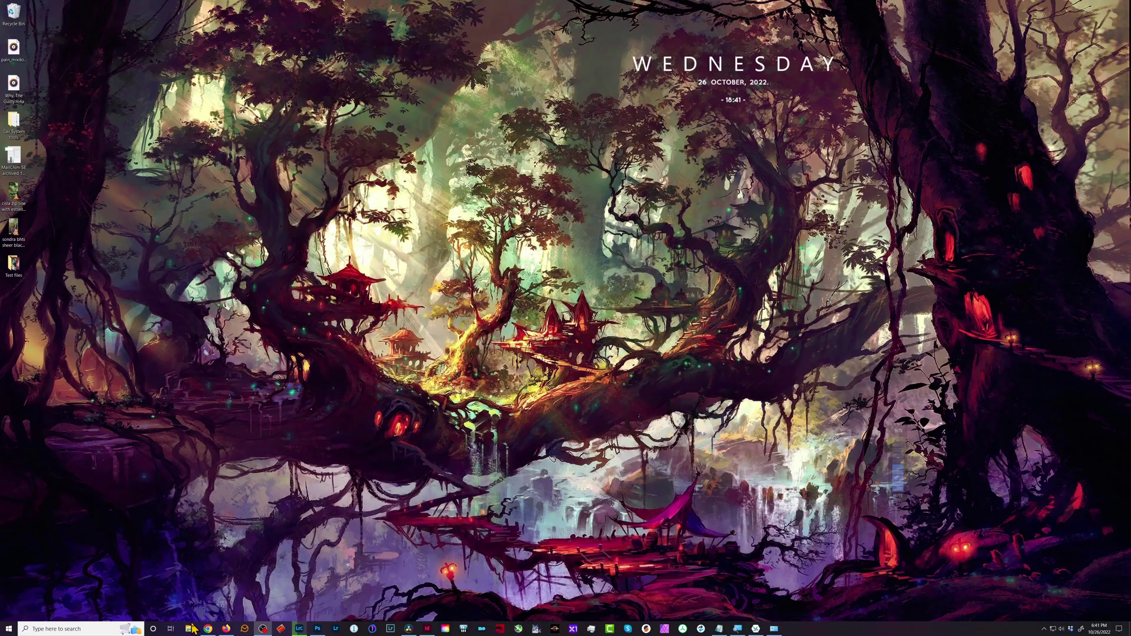
In File Explorer, browse Snap (L:) > New Catalog 1 and view the New Catalog folder's files.
{"action": "left_click", "coordinate": [189, 629]}
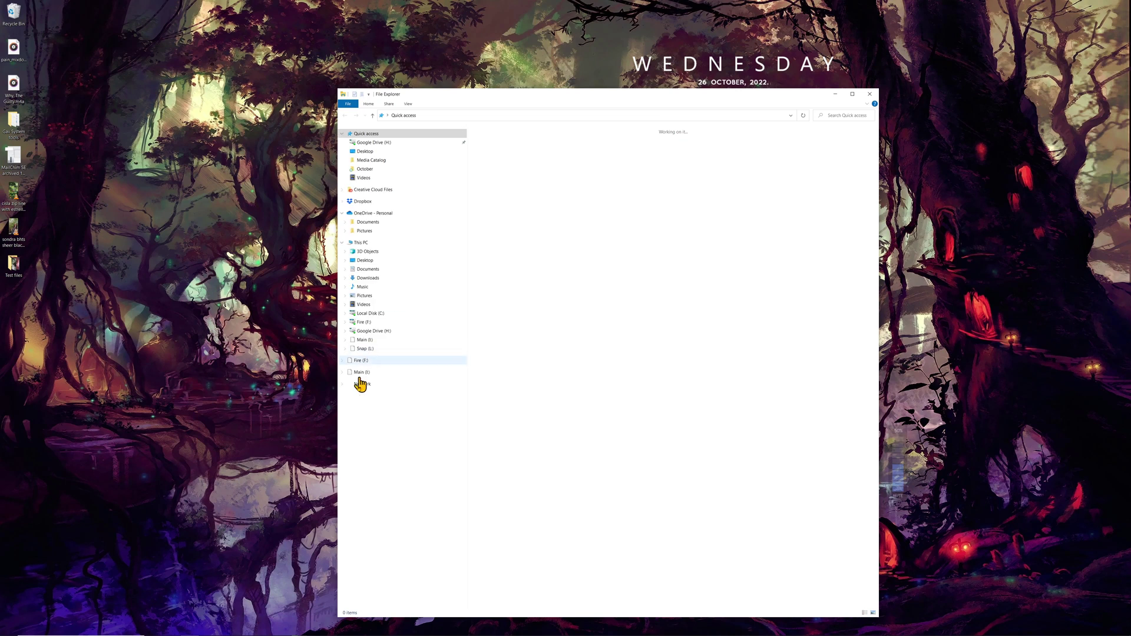
{"action": "left_click", "coordinate": [376, 351]}
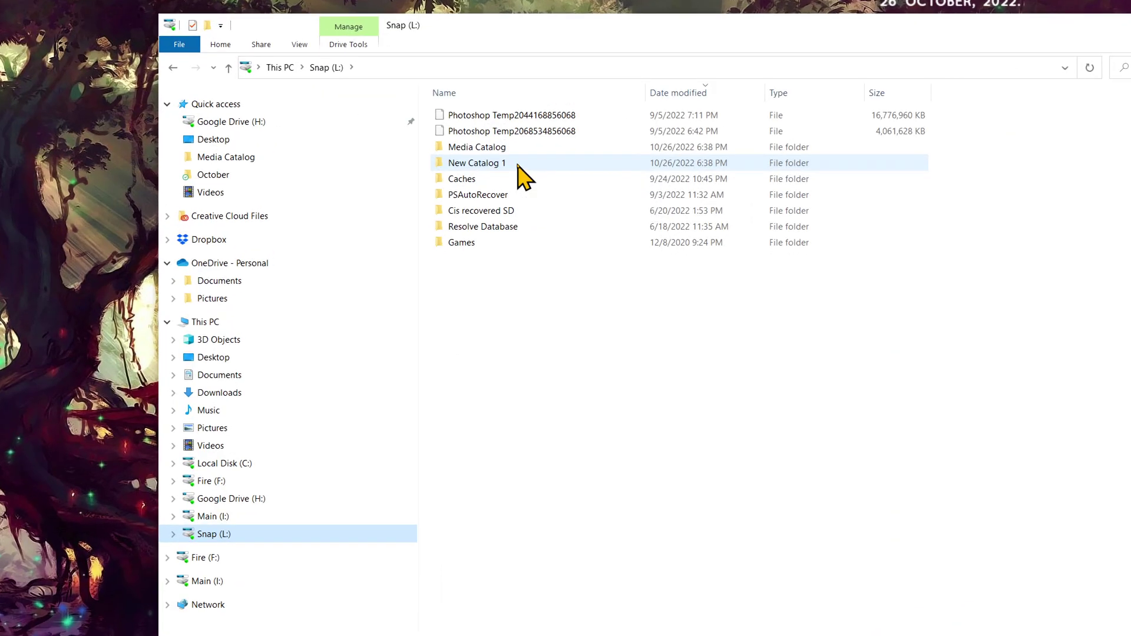
{"action": "left_click", "coordinate": [517, 165]}
{"action": "double_click", "coordinate": [517, 166]}
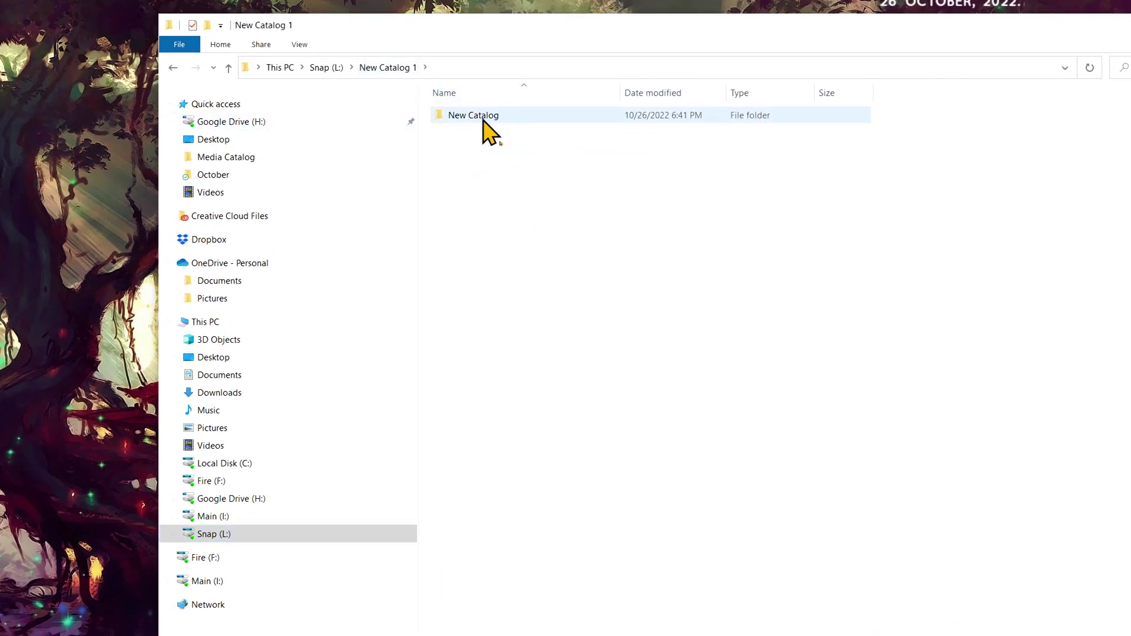
{"action": "double_click", "coordinate": [484, 122]}
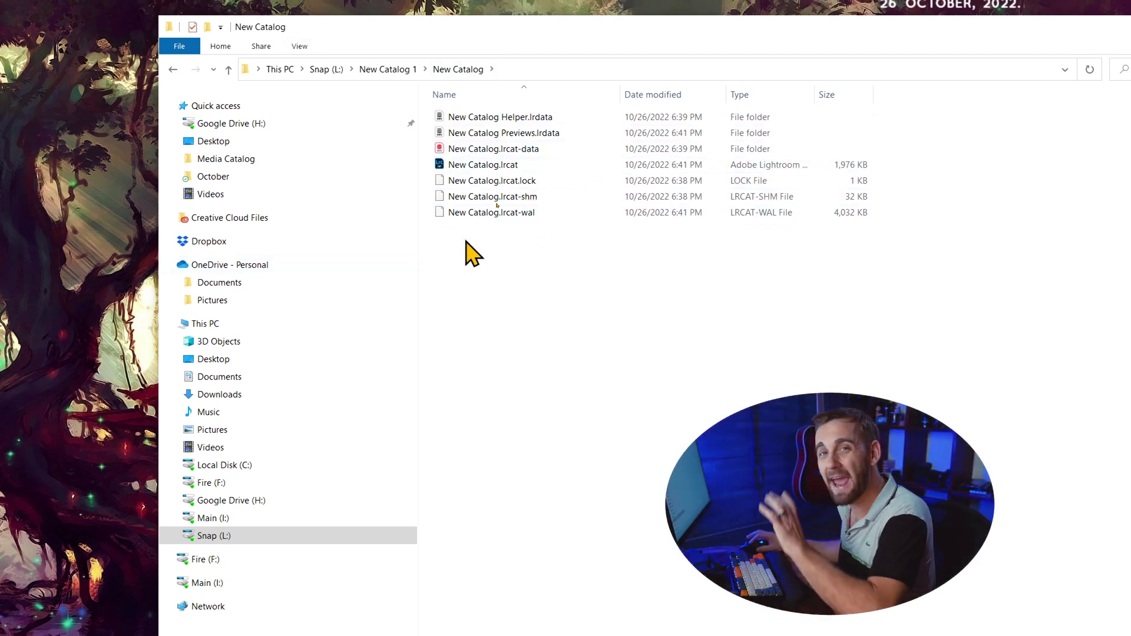
{"action": "left_click", "coordinate": [187, 108]}
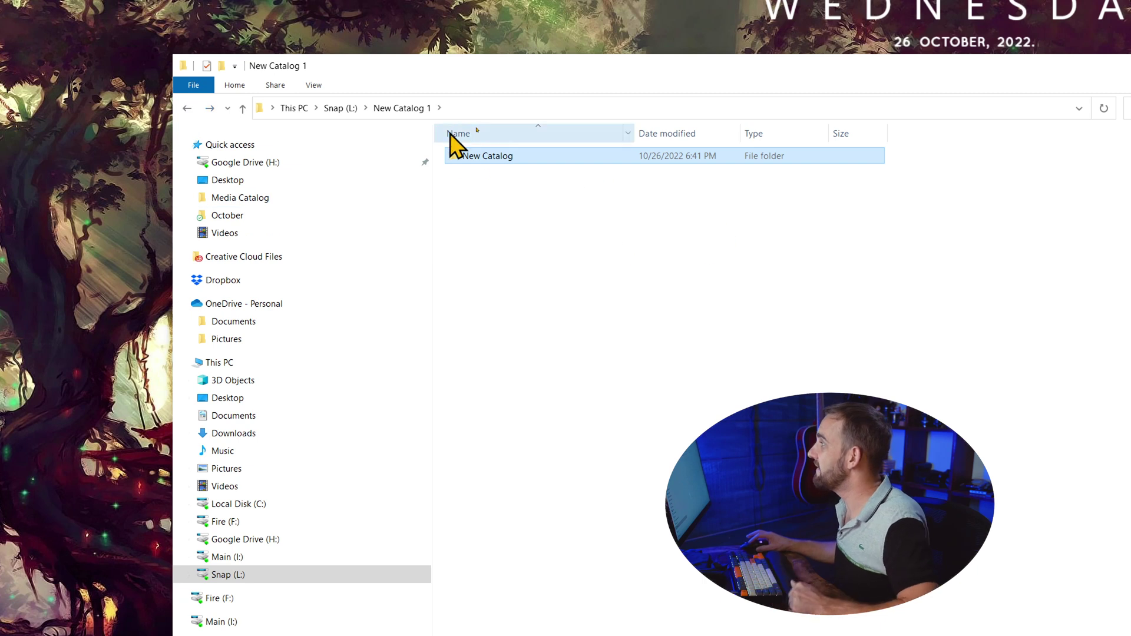
Create a new folder named 'Images' inside New Catalog 1.
{"action": "right_click", "coordinate": [503, 216]}
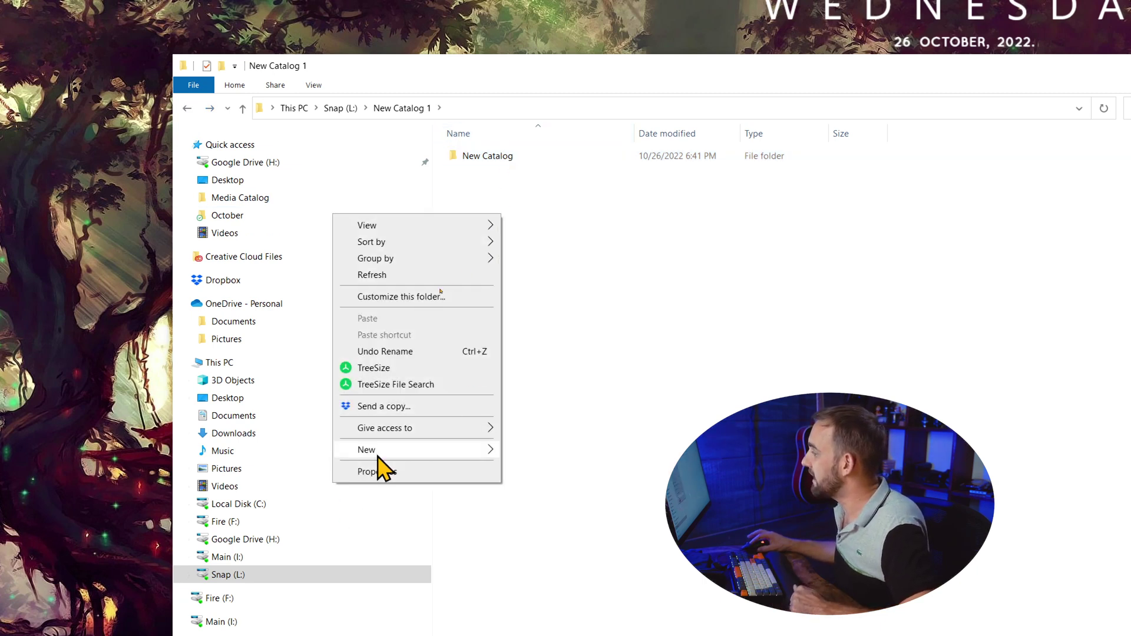
{"action": "mouse_move", "coordinate": [377, 452]}
{"action": "left_click", "coordinate": [536, 450]}
{"action": "key", "text": "BackSpace"}
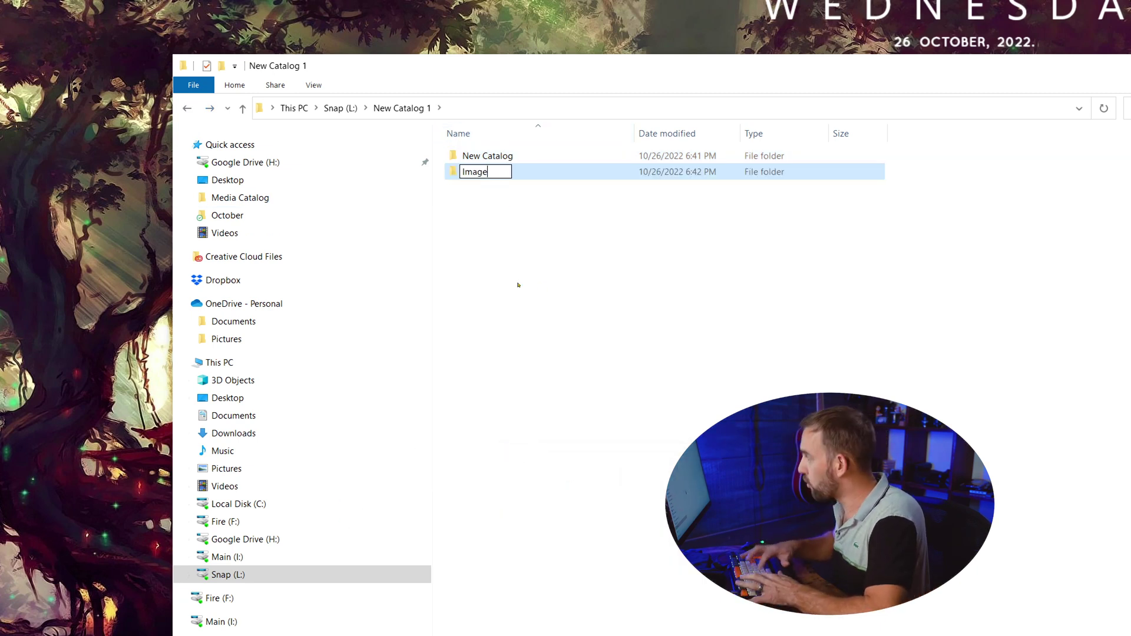
{"action": "type", "text": "Images"}
{"action": "key", "text": "Return"}
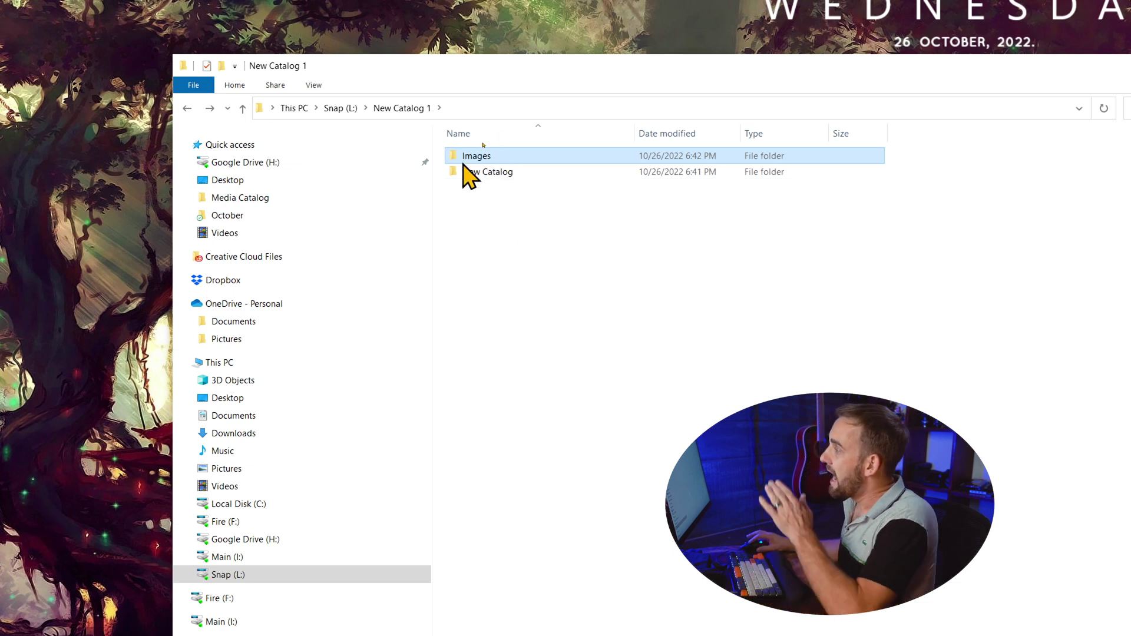
Open the empty Images folder, then return to Lightroom Classic.
{"action": "left_click", "coordinate": [342, 108]}
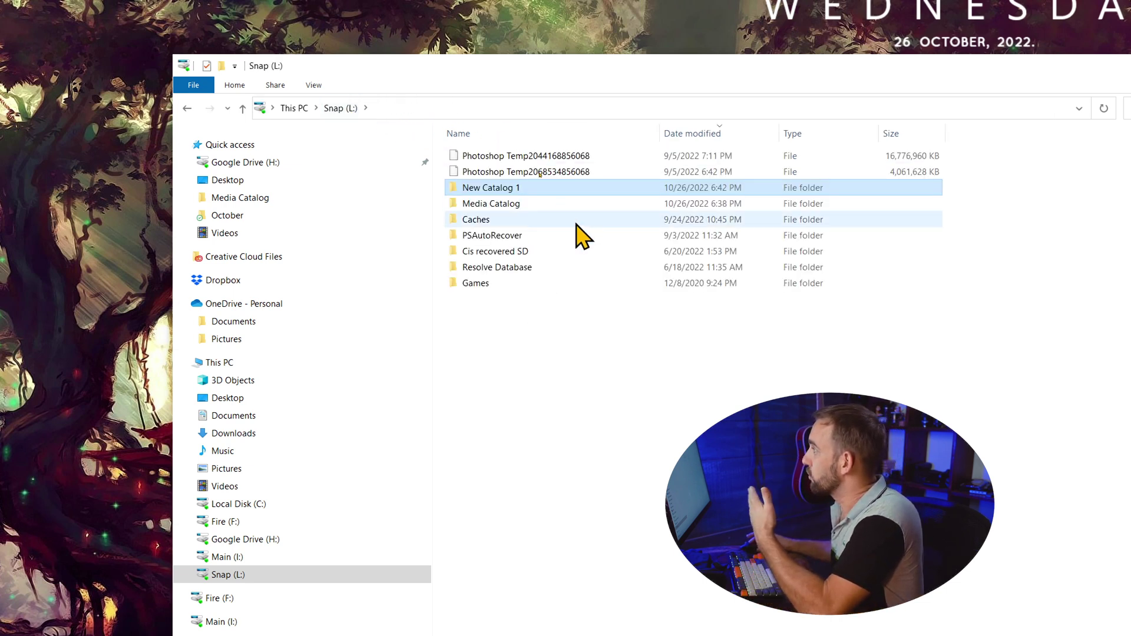
{"action": "double_click", "coordinate": [529, 191]}
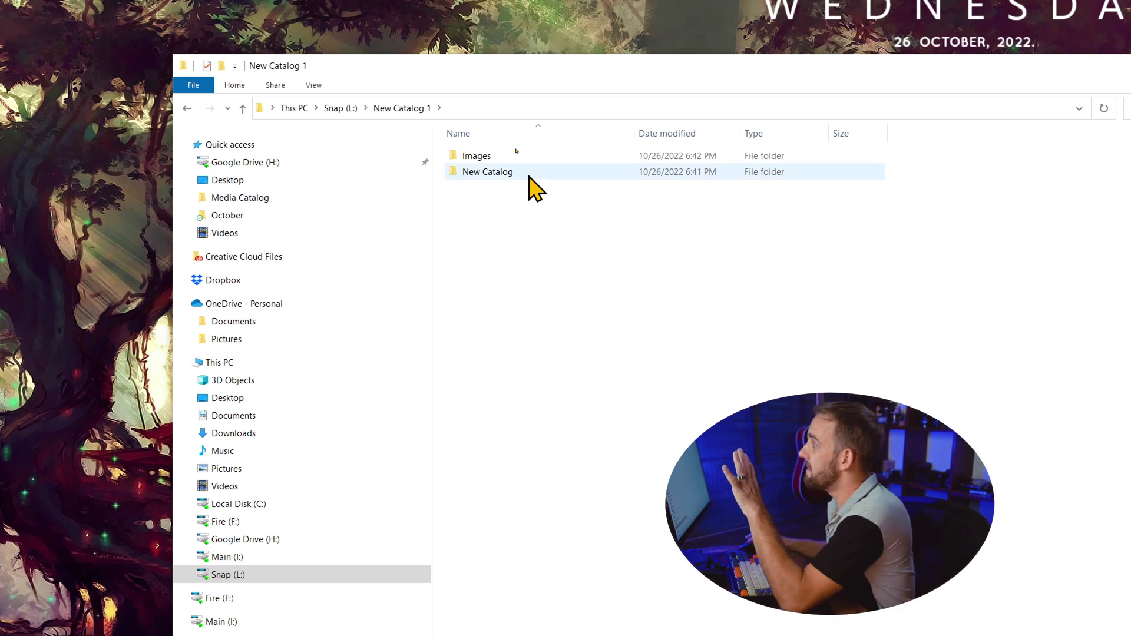
{"action": "left_click", "coordinate": [491, 174]}
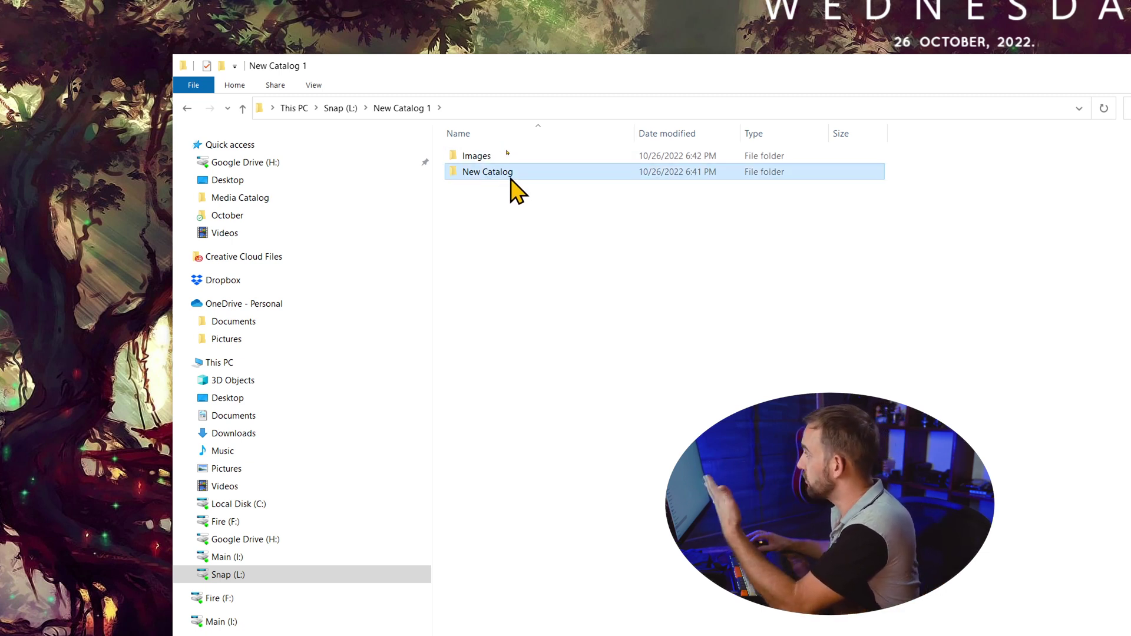
{"action": "double_click", "coordinate": [505, 158]}
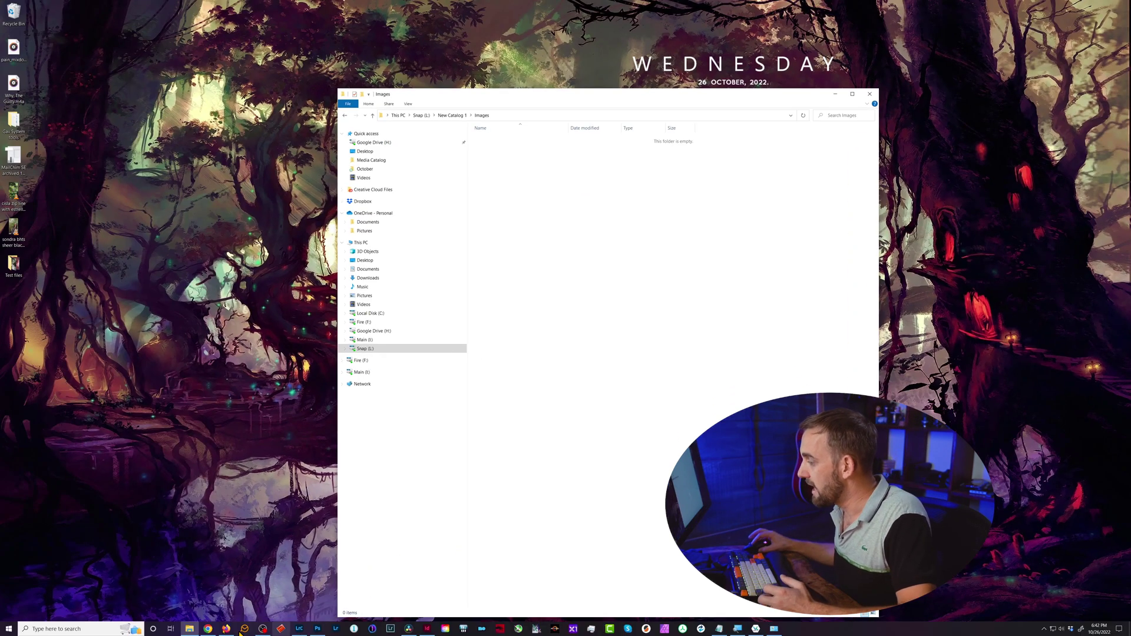
{"action": "left_click", "coordinate": [299, 628]}
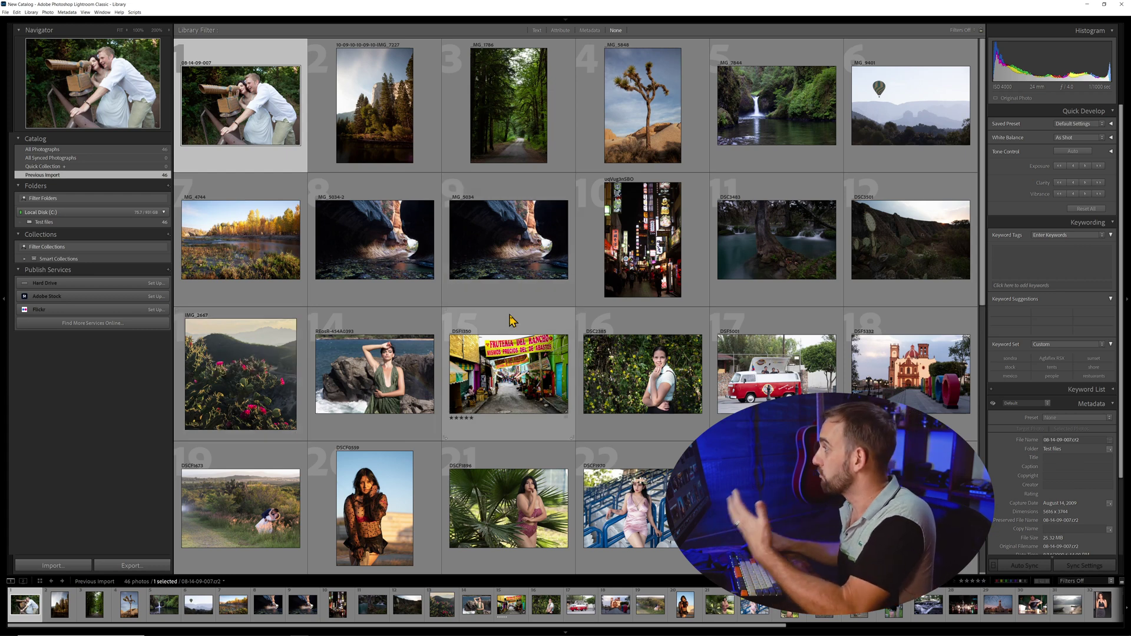
{"action": "scroll", "coordinate": [501, 354], "scroll_direction": "down", "scroll_amount": 5}
{"action": "scroll", "coordinate": [500, 400], "scroll_direction": "up", "scroll_amount": 5}
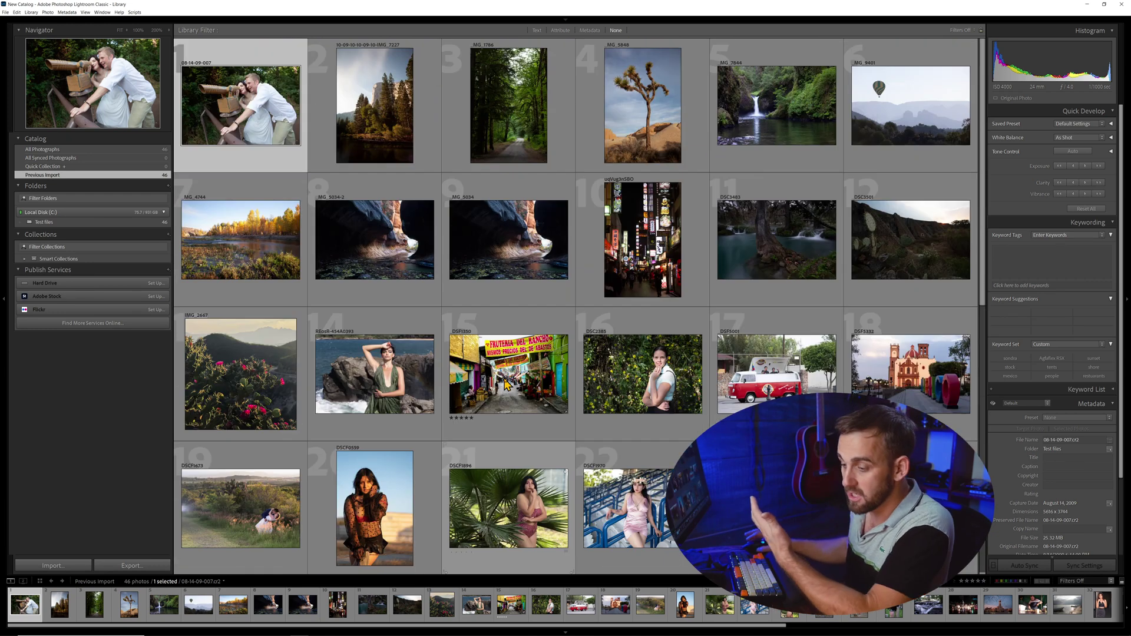
{"action": "scroll", "coordinate": [507, 365], "scroll_direction": "down", "scroll_amount": 3}
{"action": "scroll", "coordinate": [508, 359], "scroll_direction": "down", "scroll_amount": 3}
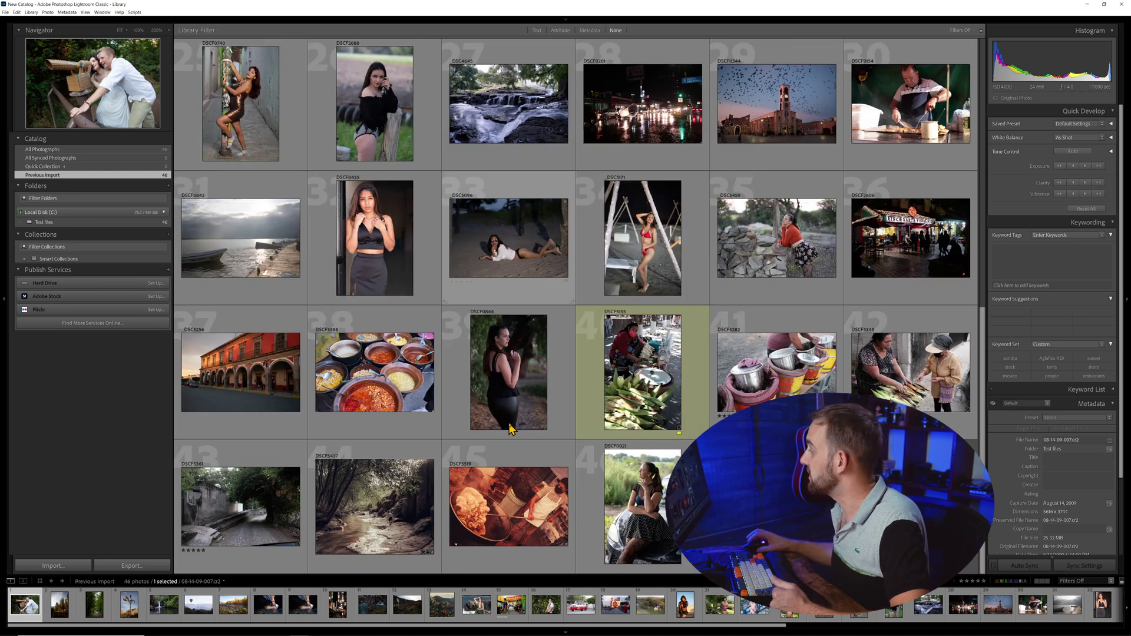
{"action": "scroll", "coordinate": [509, 347], "scroll_direction": "up", "scroll_amount": 5}
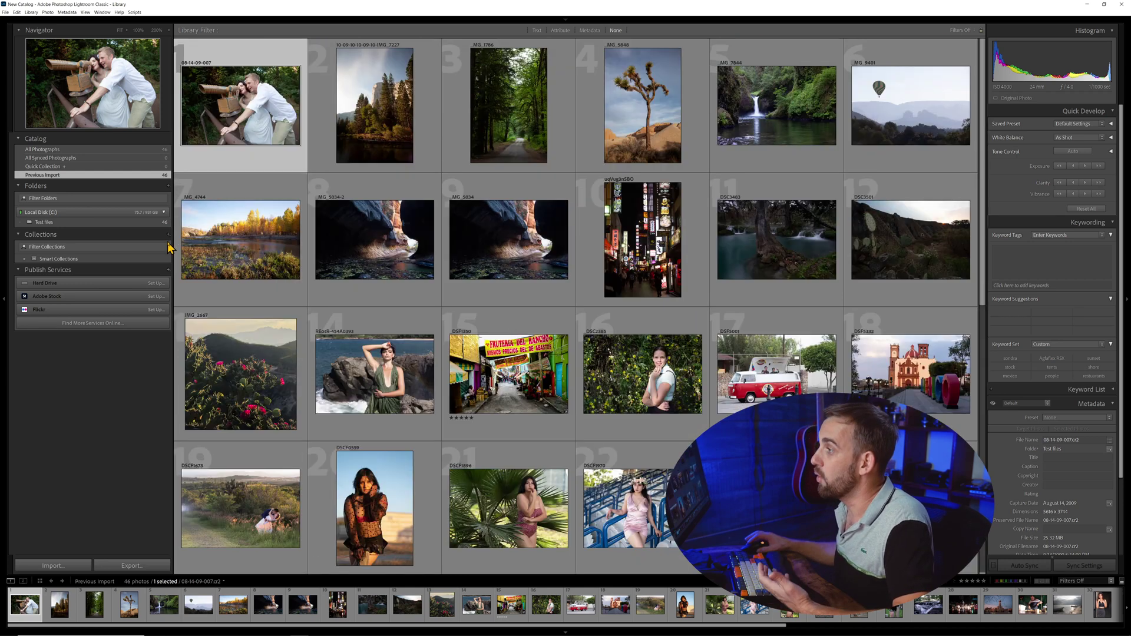